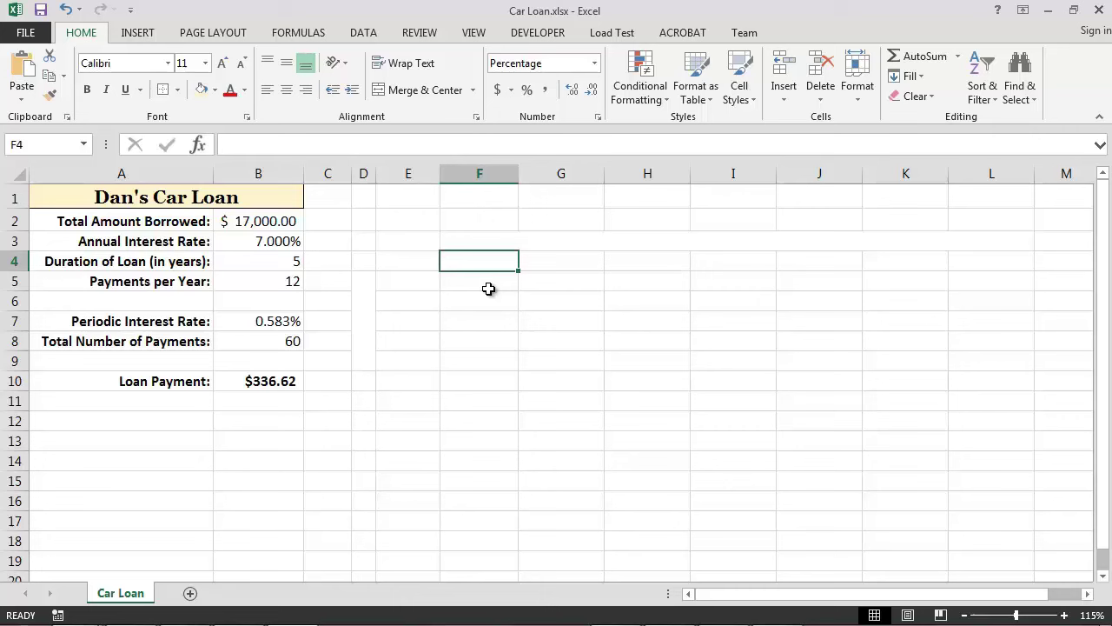
Enter the interest rates 1%, 2%, 3%, 4%, 5%, 6% and 7% across F4:L4.
{"action": "type", "text": "1%"}
{"action": "key", "text": "Tab"}
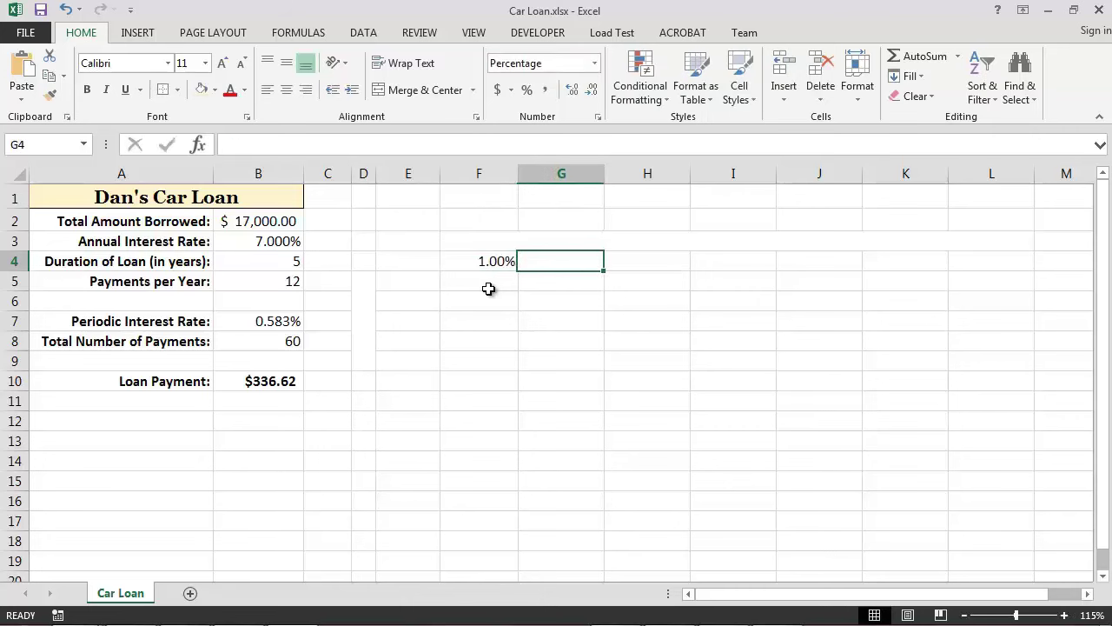
{"action": "type", "text": "2%"}
{"action": "key", "text": "ctrl+Return"}
{"action": "key", "text": "Tab"}
{"action": "type", "text": "3%"}
{"action": "key", "text": "Tab"}
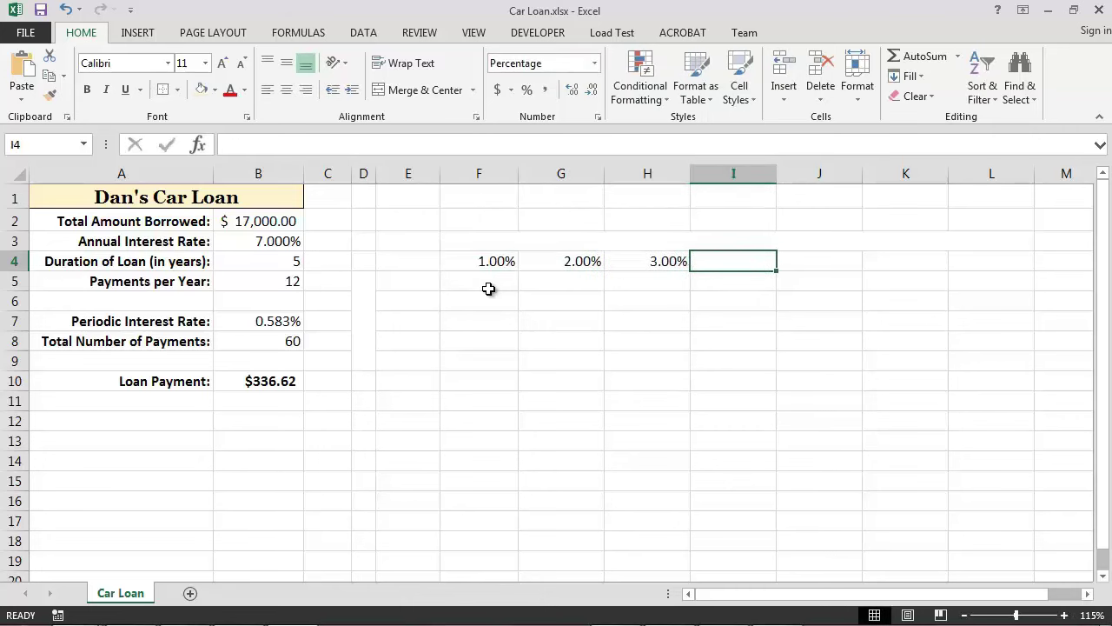
{"action": "type", "text": "4%"}
{"action": "key", "text": "ctrl+Return"}
{"action": "key", "text": "Tab"}
{"action": "type", "text": "5%"}
{"action": "key", "text": "Tab"}
{"action": "type", "text": "6%"}
{"action": "key", "text": "ctrl+Return"}
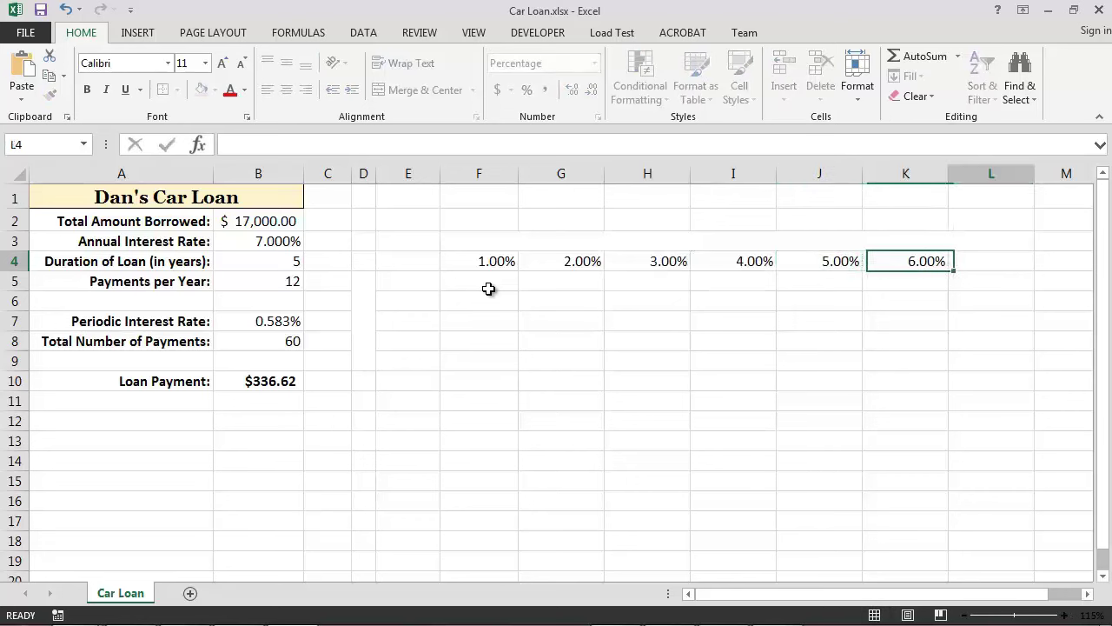
{"action": "key", "text": "Tab"}
{"action": "type", "text": "7%"}
{"action": "key", "text": "ctrl+Return"}
{"action": "key", "text": "Down"}
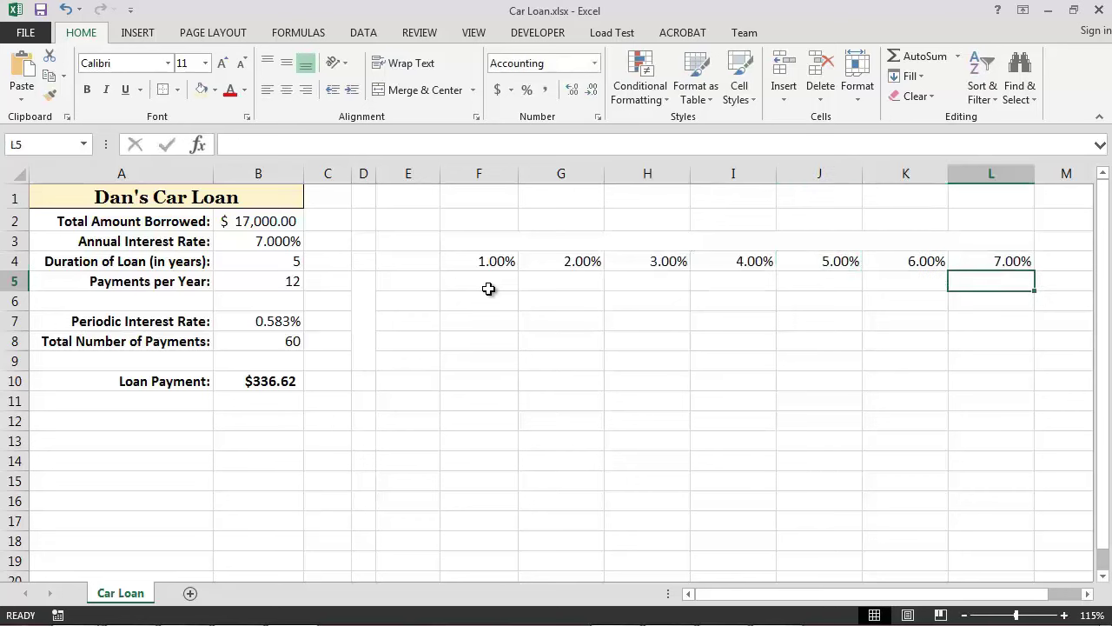
Enter 24 and 36 in E5:E6 and fill the series down to 72 in E9.
{"action": "left_click", "coordinate": [423, 281]}
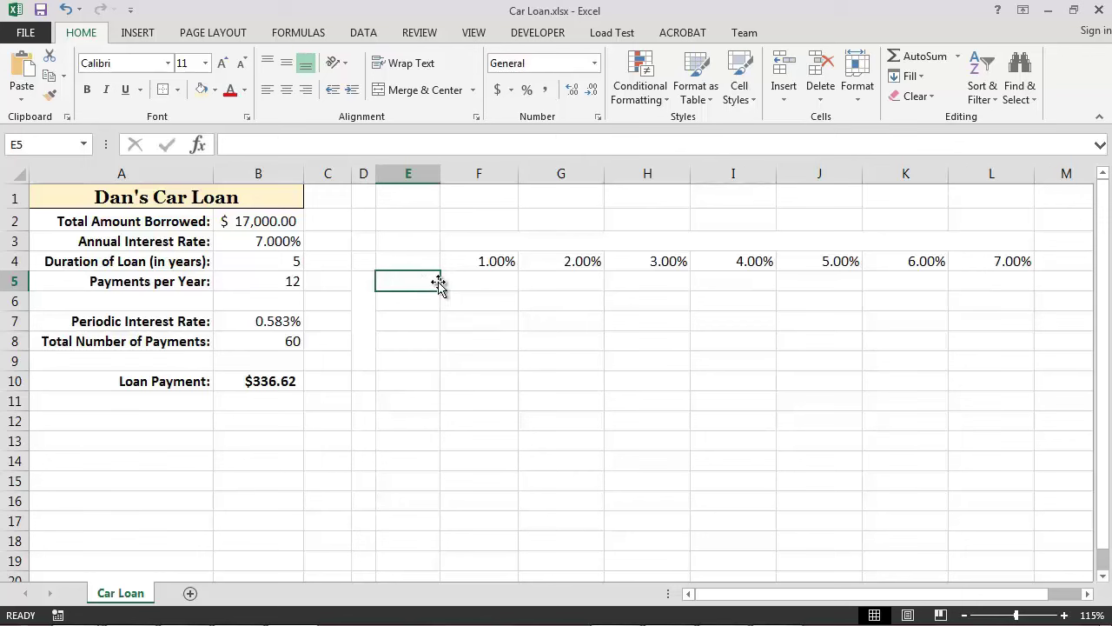
{"action": "type", "text": "24"}
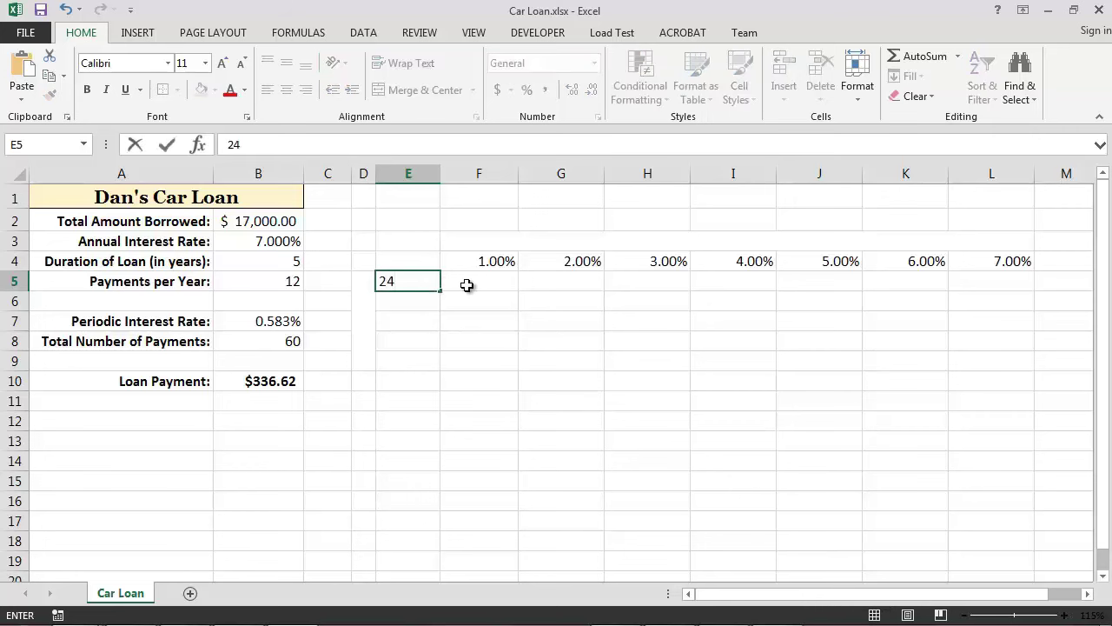
{"action": "key", "text": "Return"}
{"action": "type", "text": "36"}
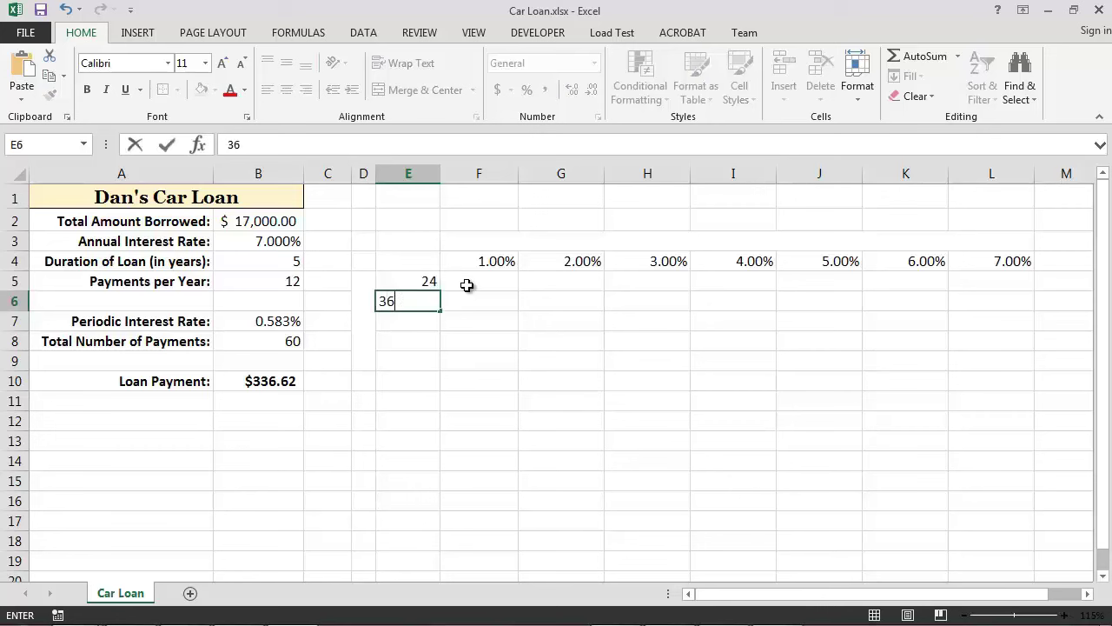
{"action": "key", "text": "Return"}
{"action": "left_click_drag", "start_coordinate": [427, 280], "coordinate": [434, 365]}
{"action": "left_click", "coordinate": [486, 361]}
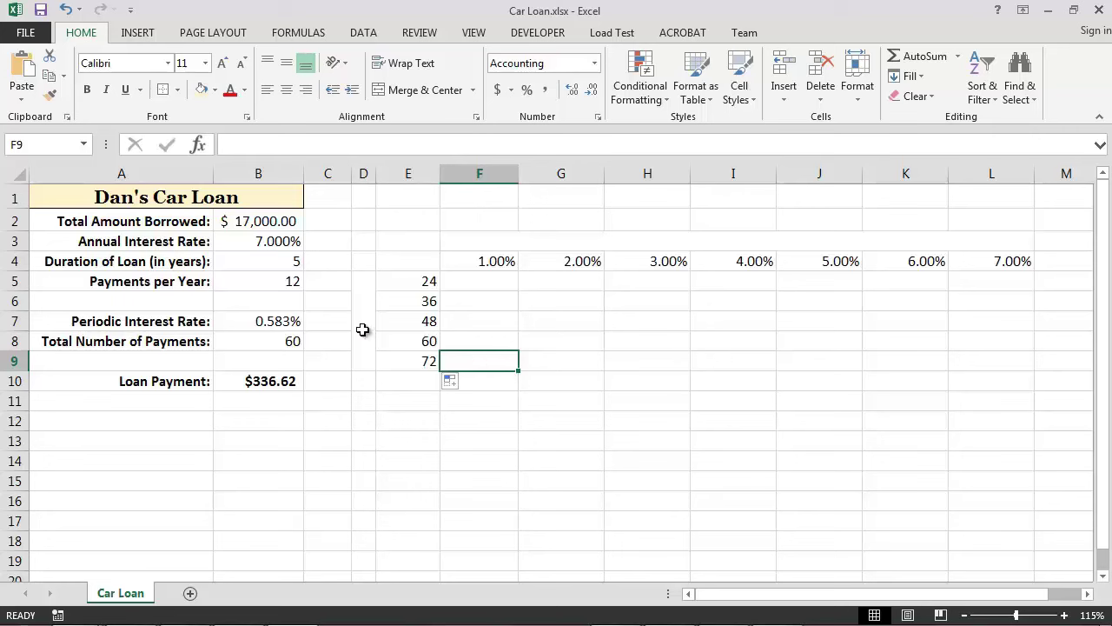
Type the label 'Payments' in D5:D9 and 'Annual Interest Rate' in the merged cell above the rates.
{"action": "left_click_drag", "start_coordinate": [362, 281], "coordinate": [363, 360]}
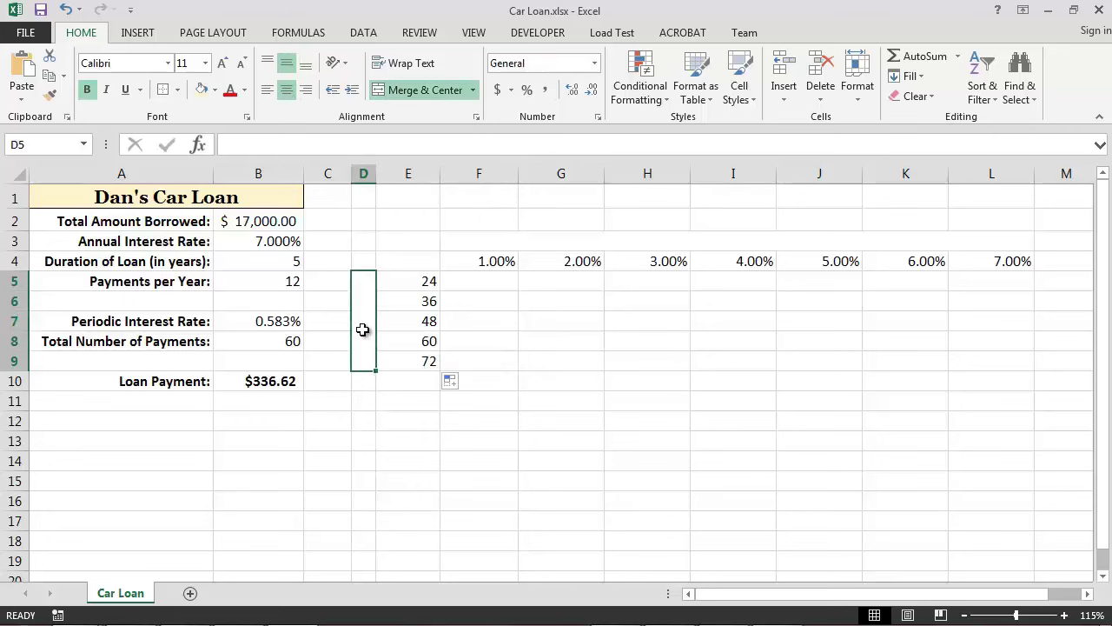
{"action": "type", "text": "Payme"}
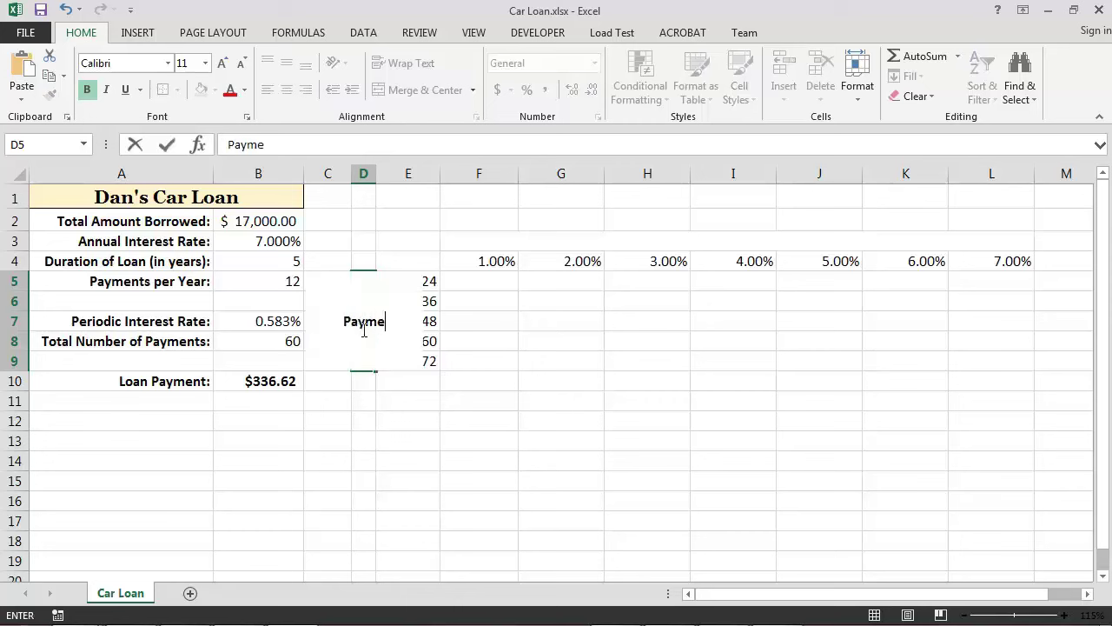
{"action": "type", "text": "nts"}
{"action": "key", "text": "Return"}
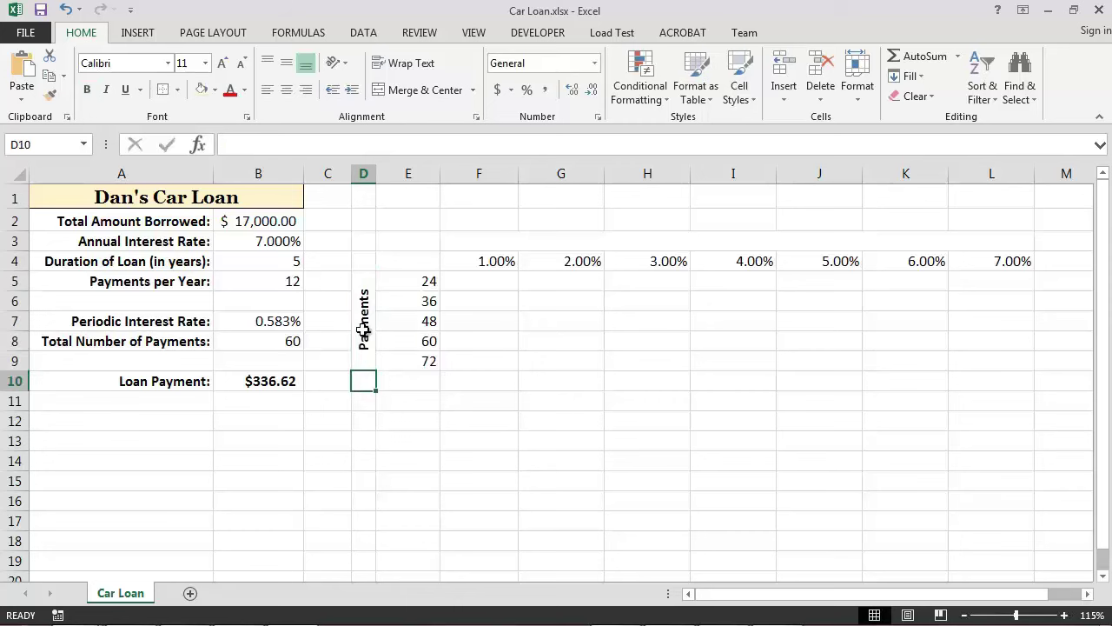
{"action": "left_click", "coordinate": [534, 242]}
{"action": "type", "text": "A"}
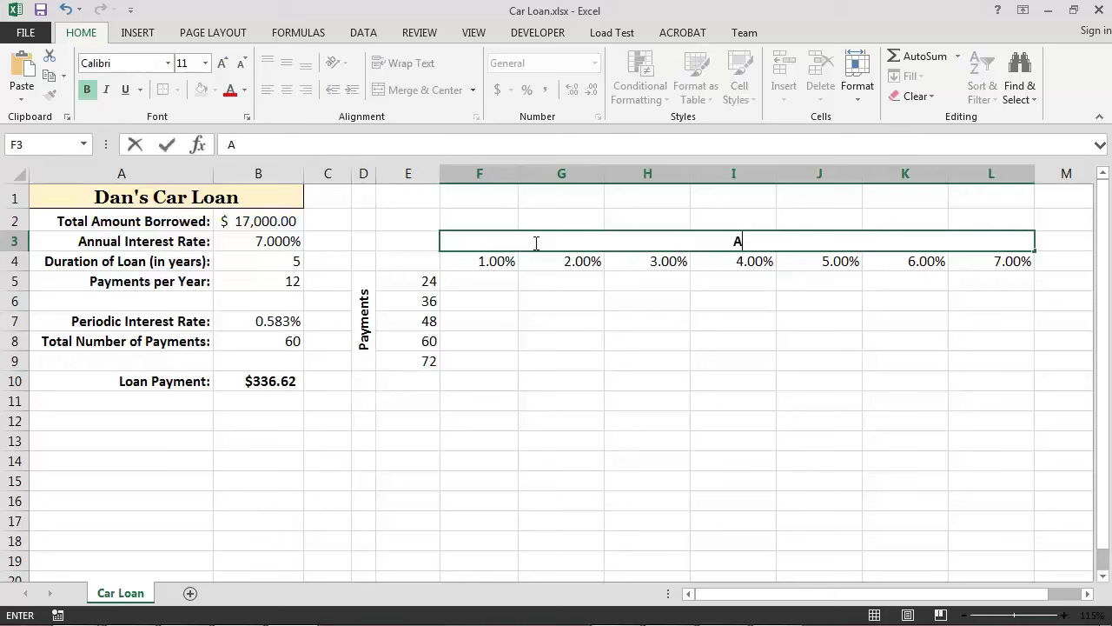
{"action": "type", "text": "nnual Interest Rate"}
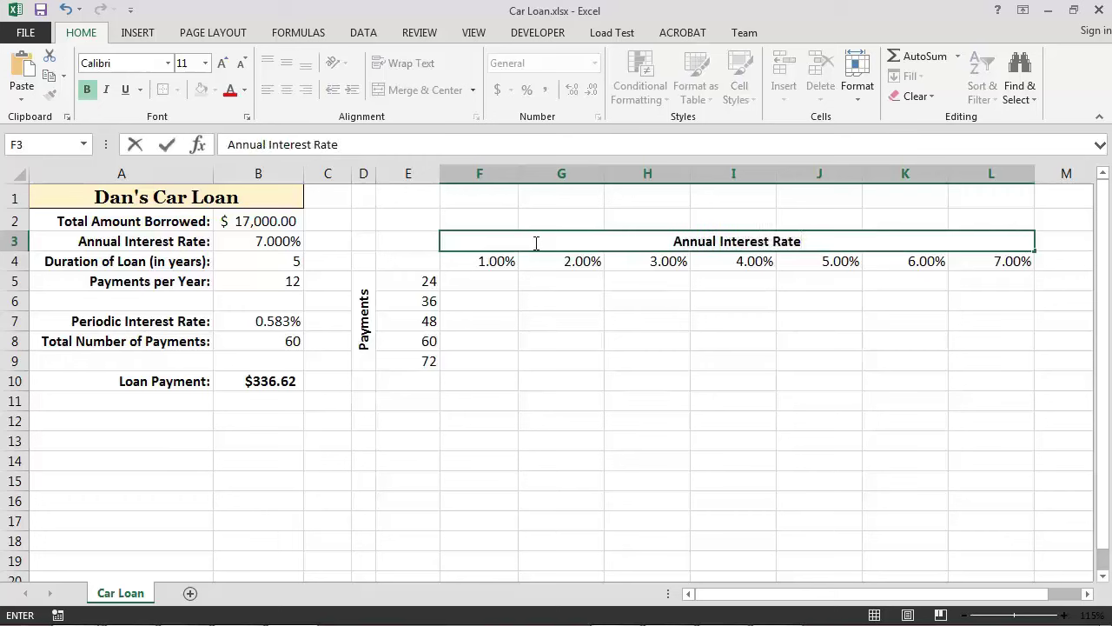
{"action": "key", "text": "Return"}
Apply a tan fill color to the header areas F3:L4 and D5:E9.
{"action": "left_click_drag", "start_coordinate": [490, 243], "coordinate": [540, 258]}
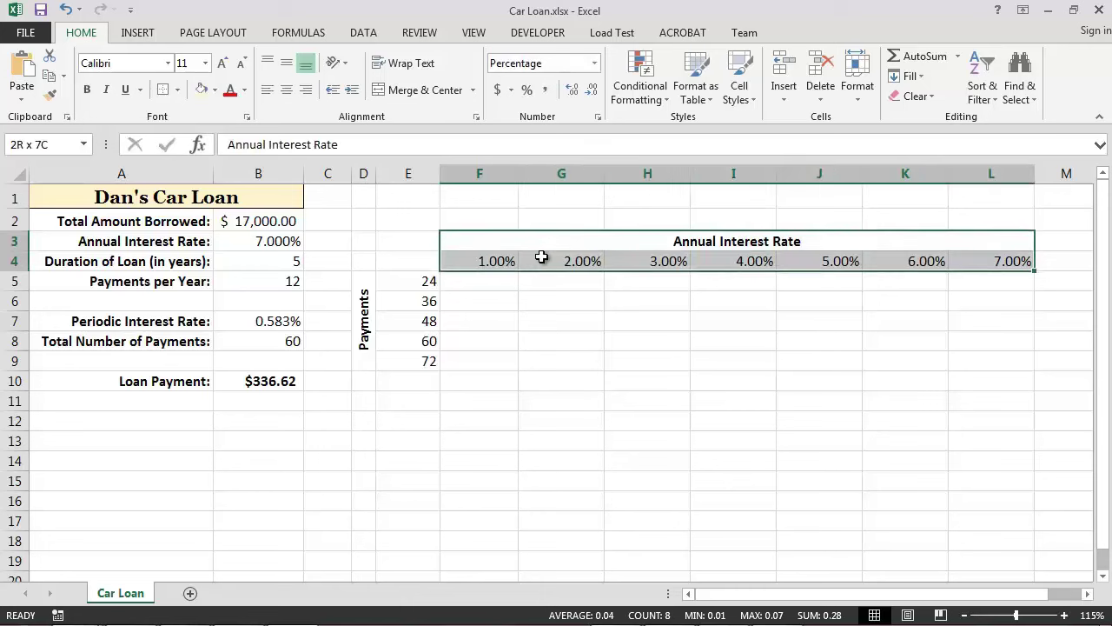
{"action": "left_click", "coordinate": [201, 91]}
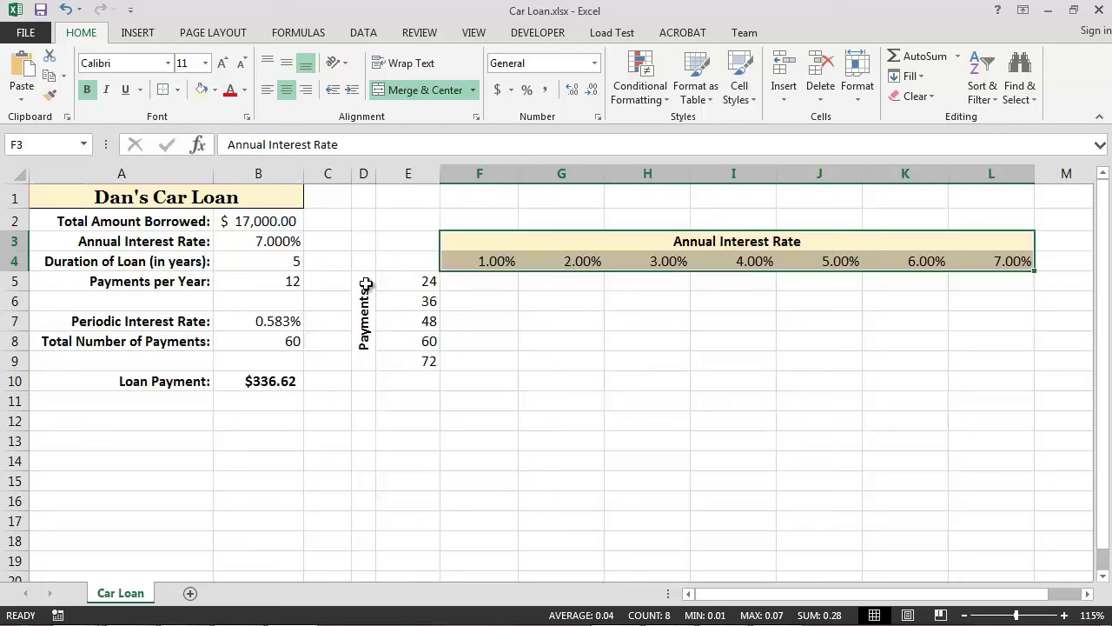
{"action": "left_click_drag", "start_coordinate": [366, 285], "coordinate": [397, 318]}
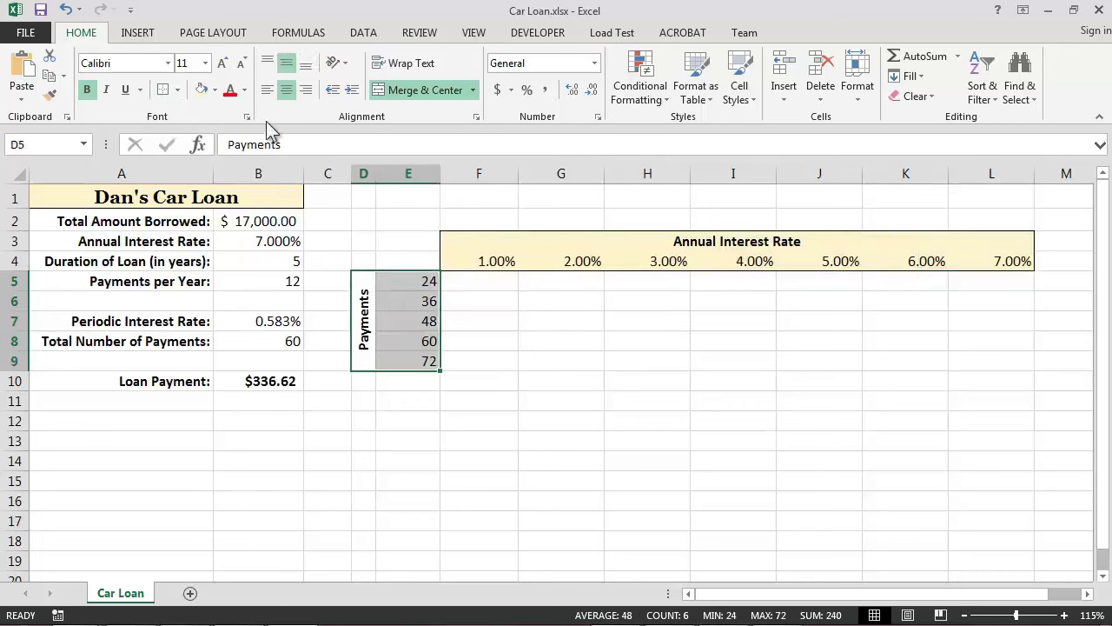
{"action": "left_click", "coordinate": [200, 90]}
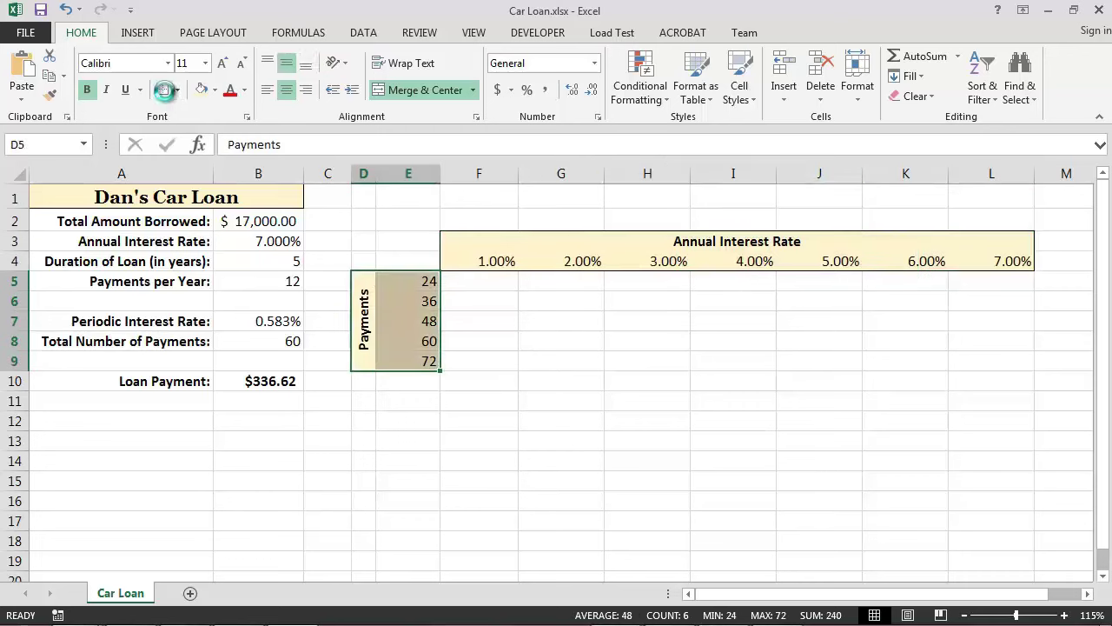
{"action": "left_click", "coordinate": [487, 316]}
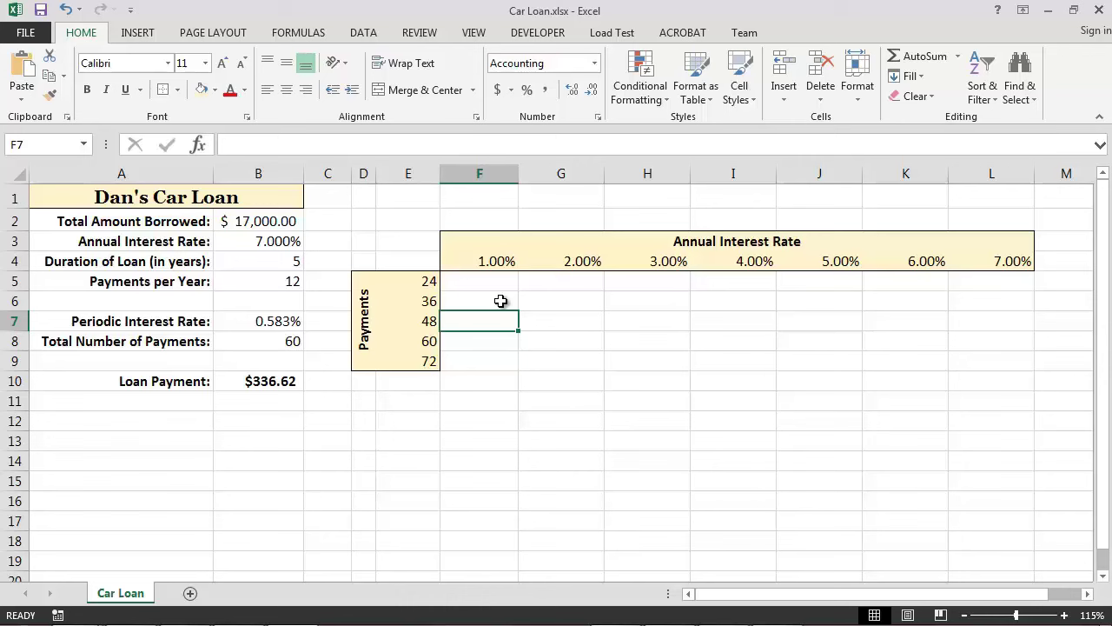
Inspect the PMT loan payment formula in cell B10 without changing it.
{"action": "left_click", "coordinate": [417, 259]}
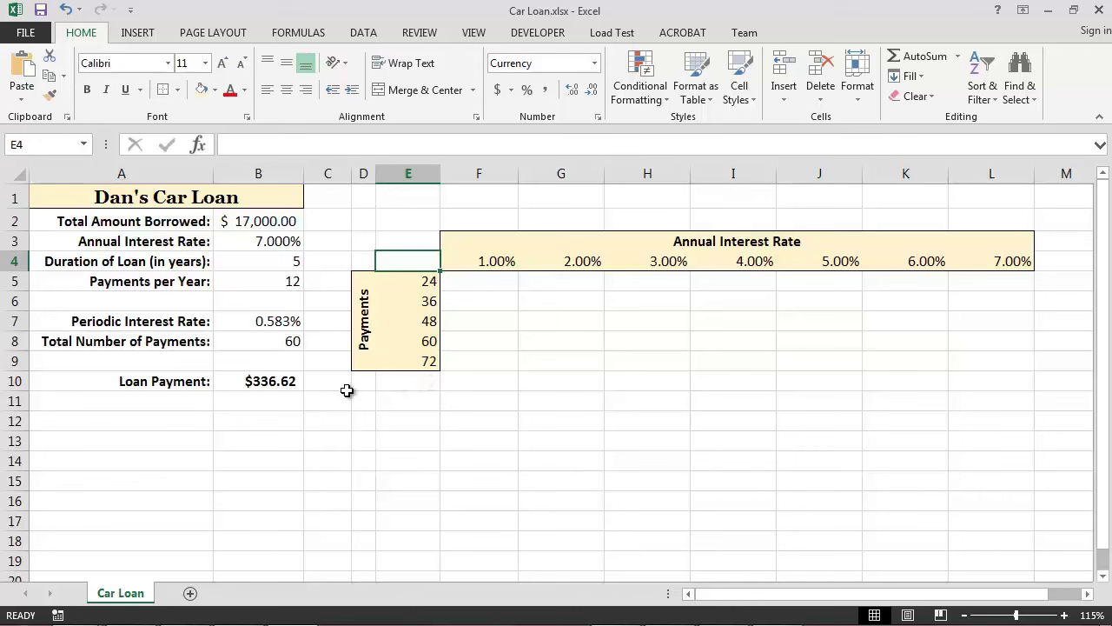
{"action": "left_click", "coordinate": [295, 382]}
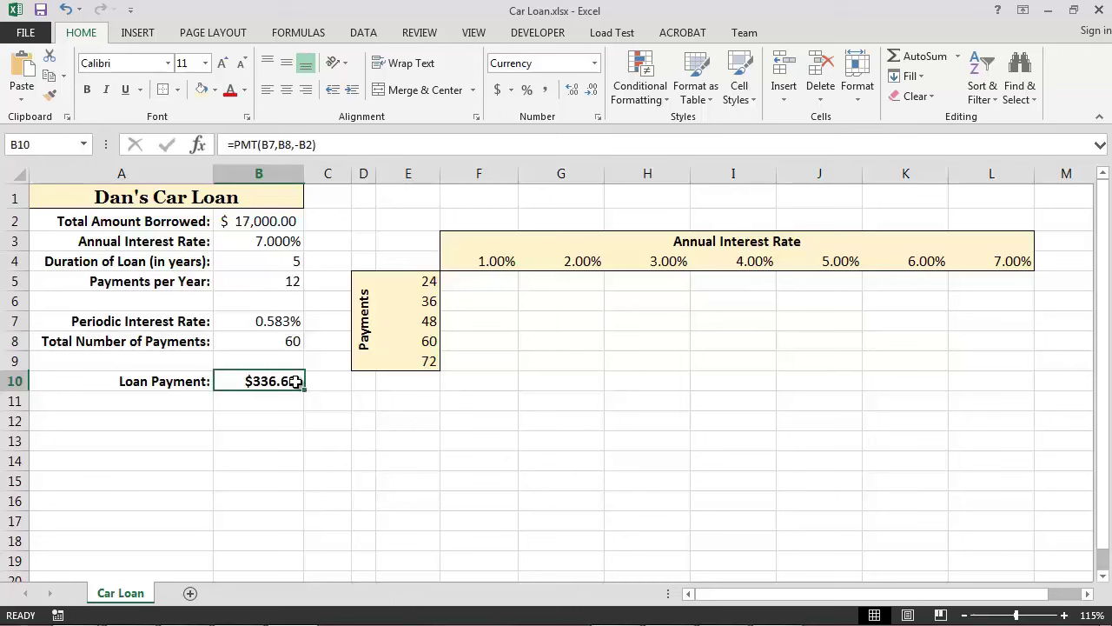
{"action": "double_click", "coordinate": [295, 382]}
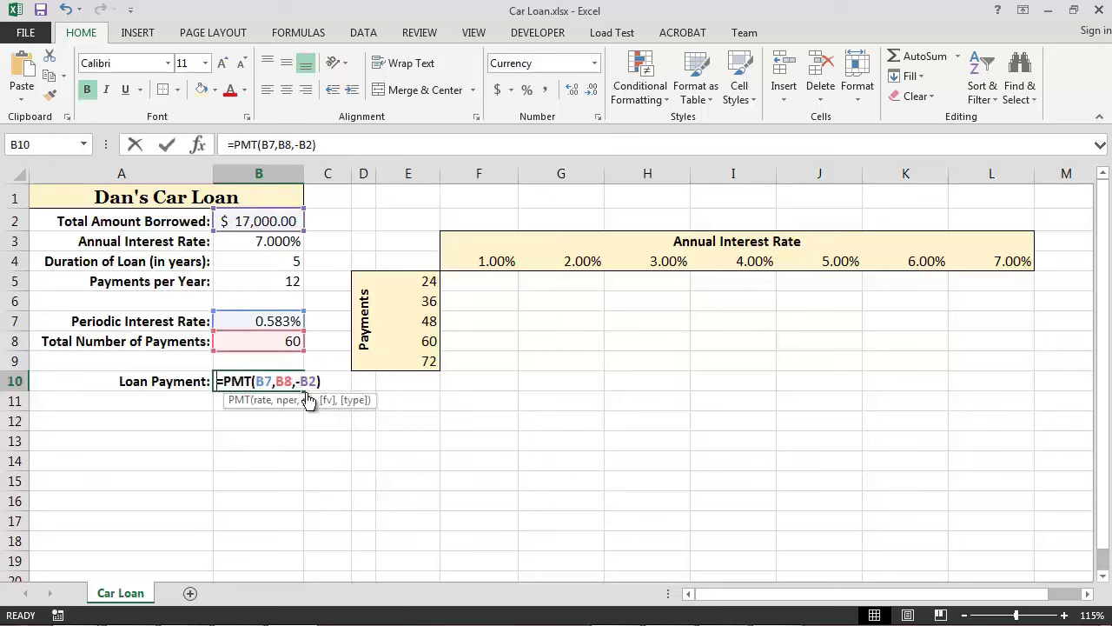
{"action": "left_click", "coordinate": [330, 380]}
{"action": "key", "text": "Escape"}
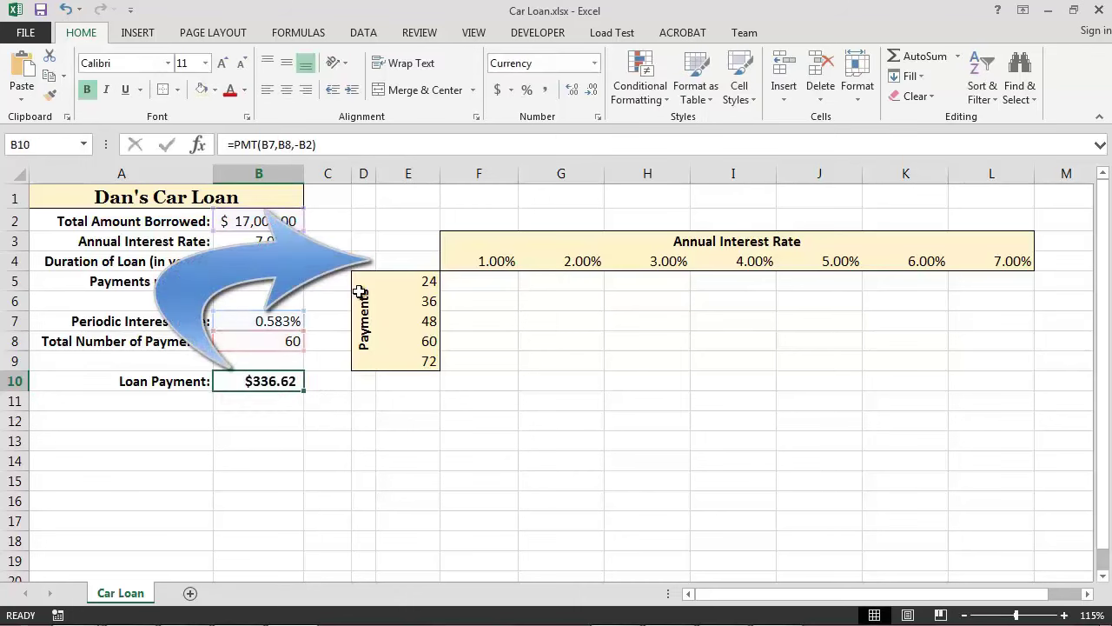
Enter =B10 in corner cell E4 so it displays $336.62.
{"action": "left_click", "coordinate": [395, 262]}
{"action": "type", "text": "="}
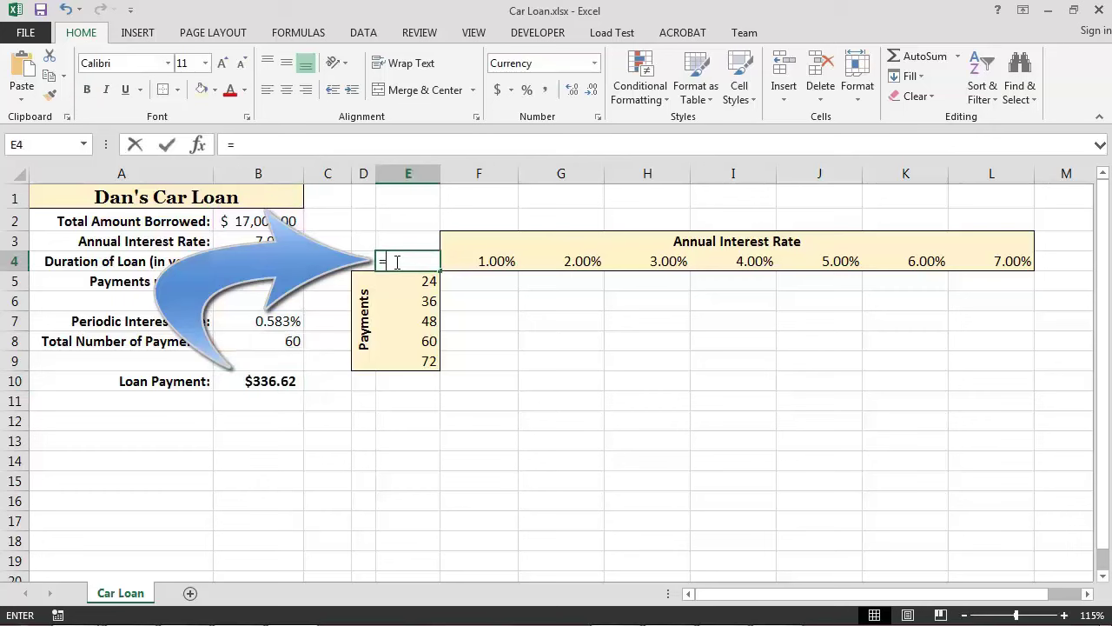
{"action": "type", "text": "B10"}
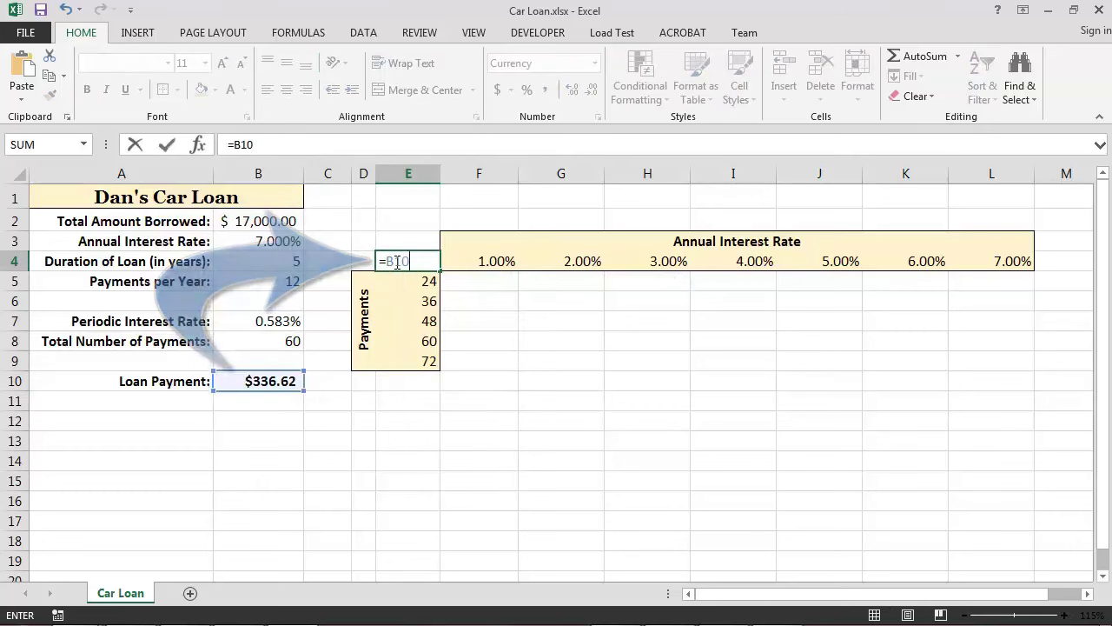
{"action": "key", "text": "Return"}
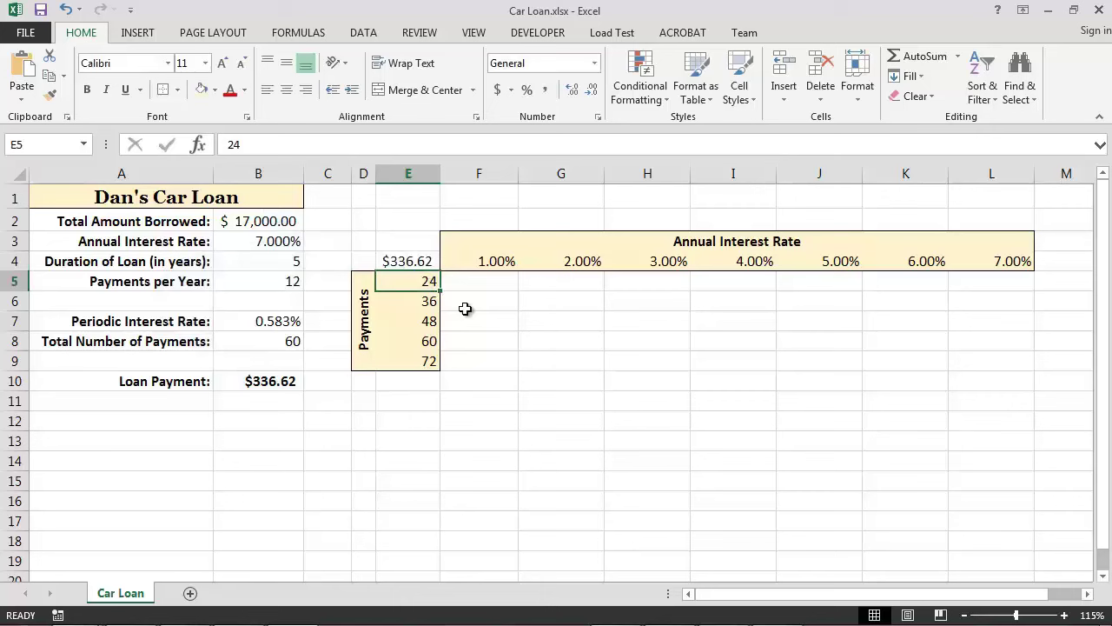
Select E4:L9 and choose Data > What-If Analysis > Data Table.
{"action": "left_click_drag", "start_coordinate": [422, 259], "coordinate": [986, 356]}
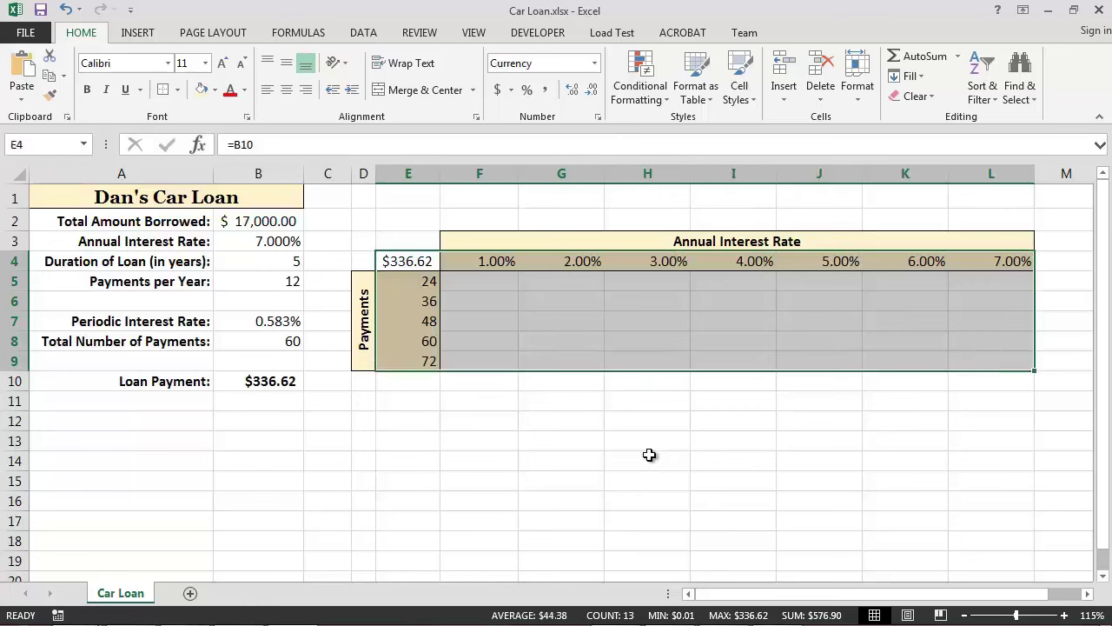
{"action": "left_click", "coordinate": [364, 34]}
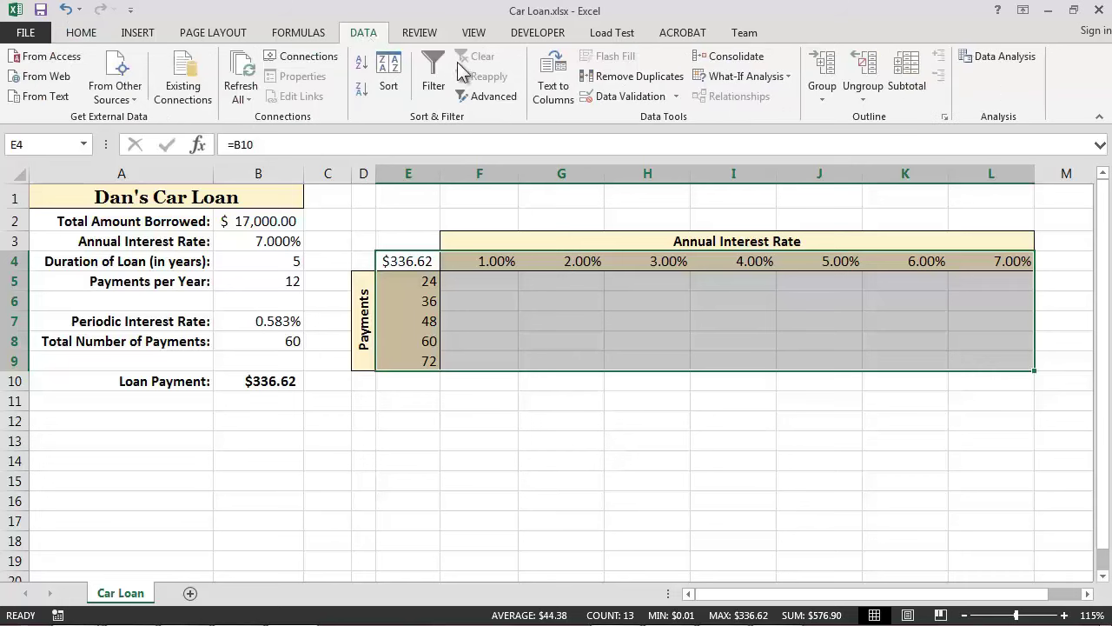
{"action": "left_click", "coordinate": [789, 78]}
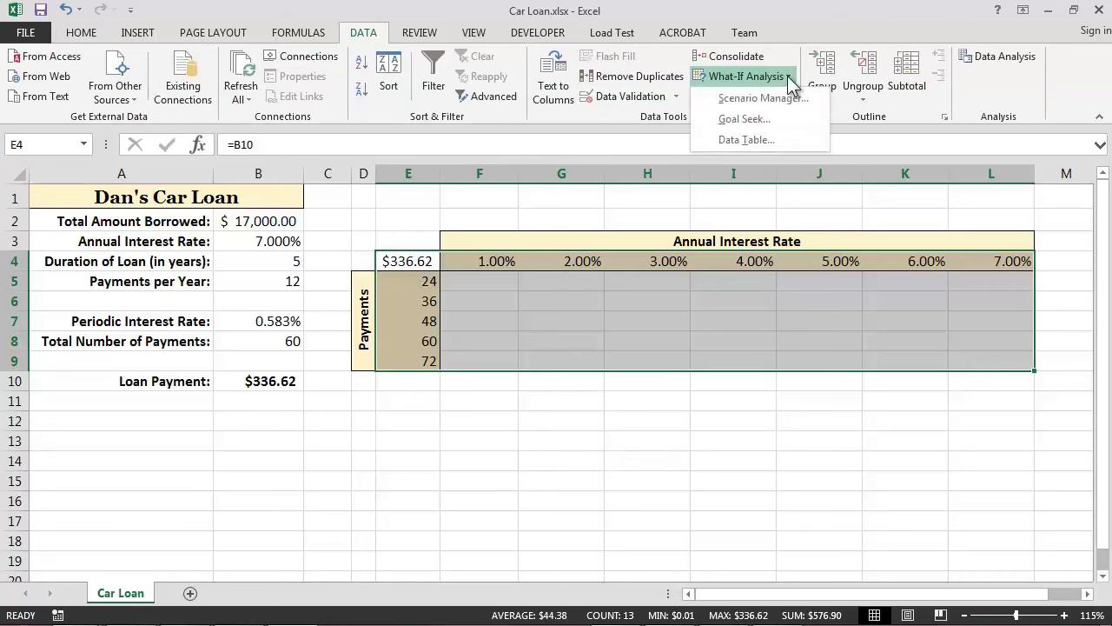
{"action": "left_click", "coordinate": [764, 144]}
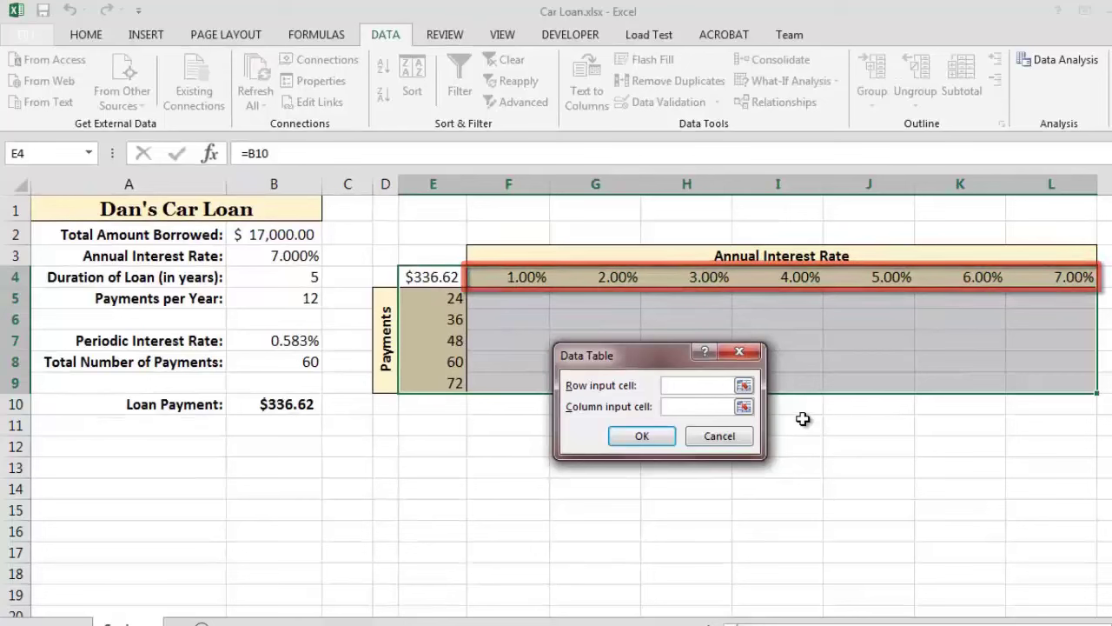
Set row input cell B3 and column input cell B8, producing payments from $715.74 to $289.83.
{"action": "left_click", "coordinate": [285, 257]}
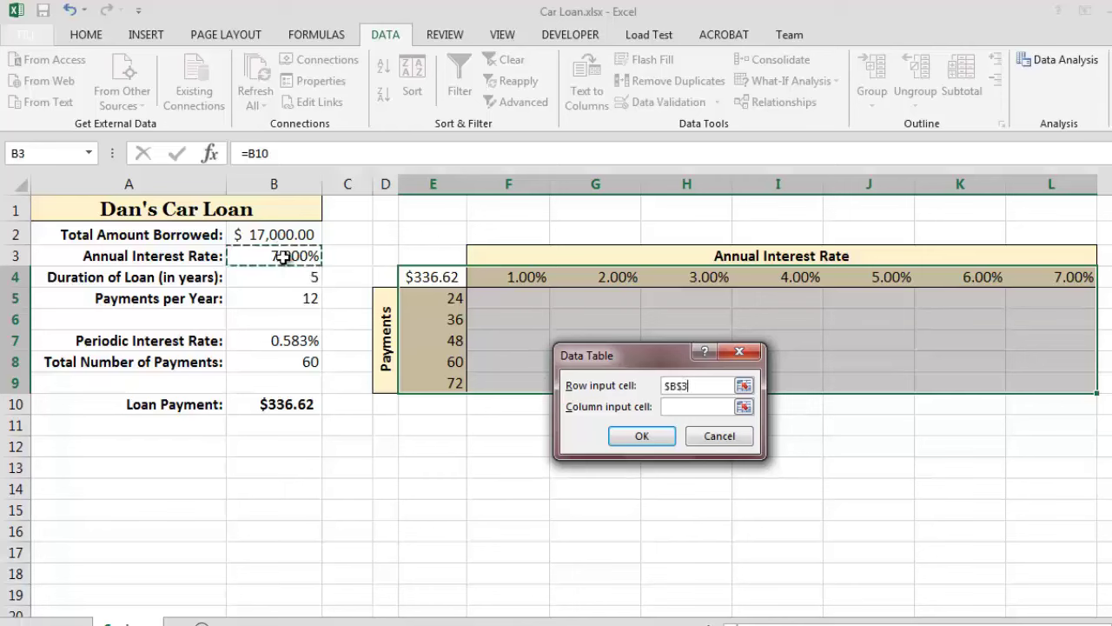
{"action": "left_click", "coordinate": [681, 408]}
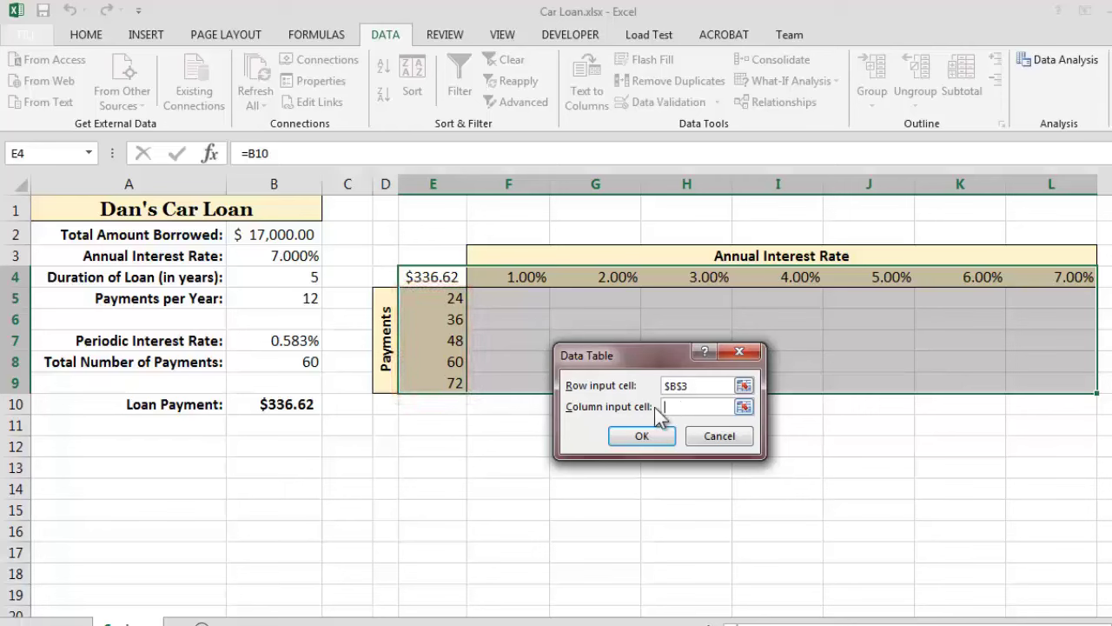
{"action": "left_click", "coordinate": [307, 362]}
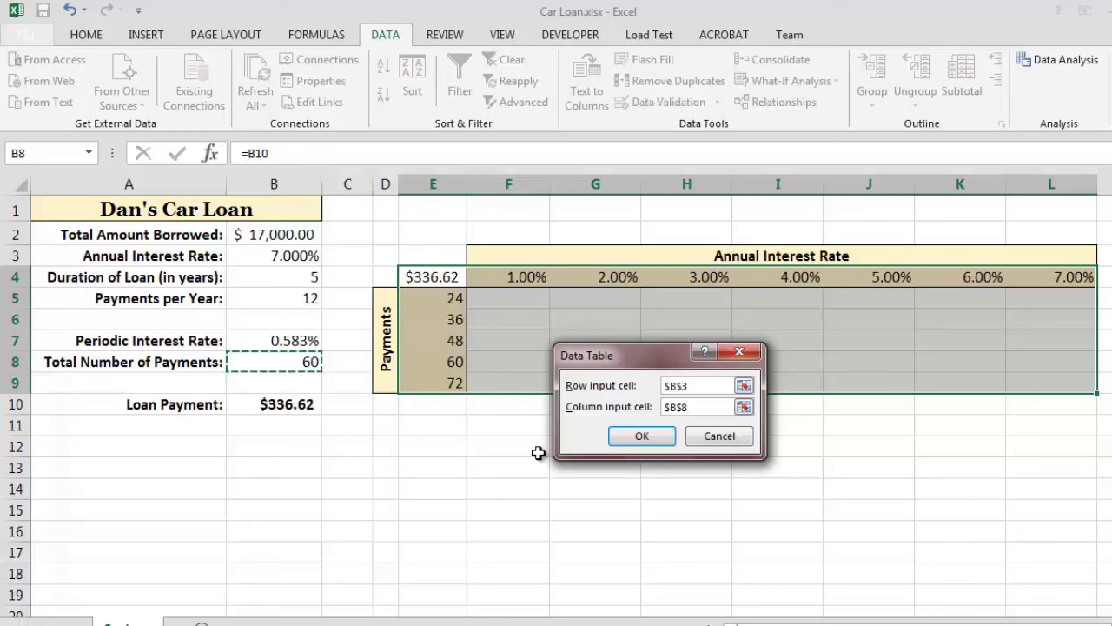
{"action": "left_click", "coordinate": [658, 437]}
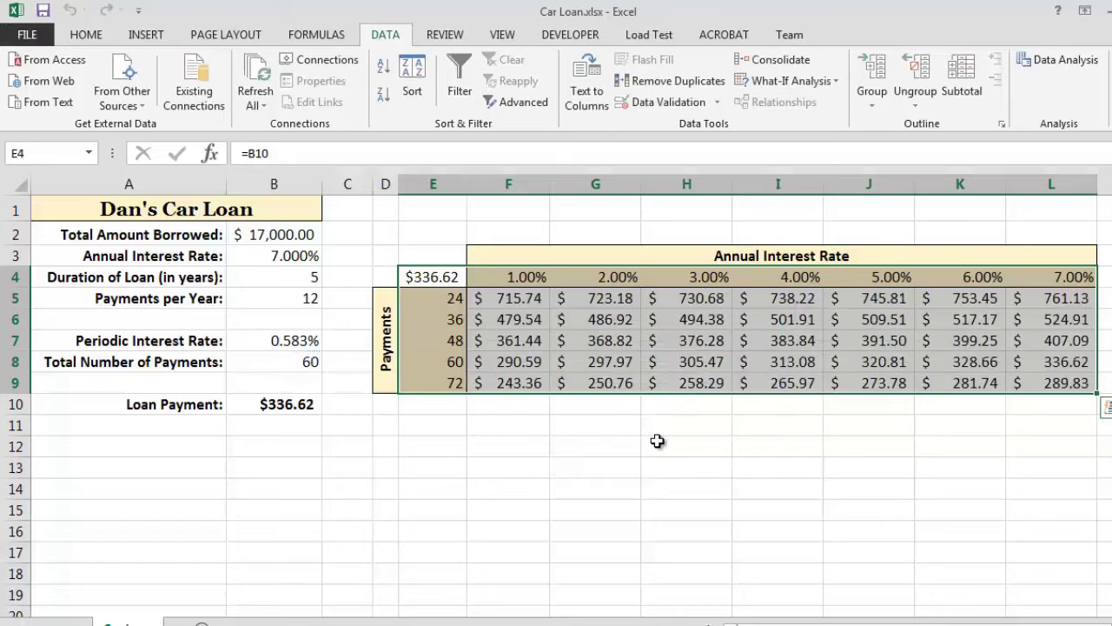
{"action": "left_click", "coordinate": [658, 440]}
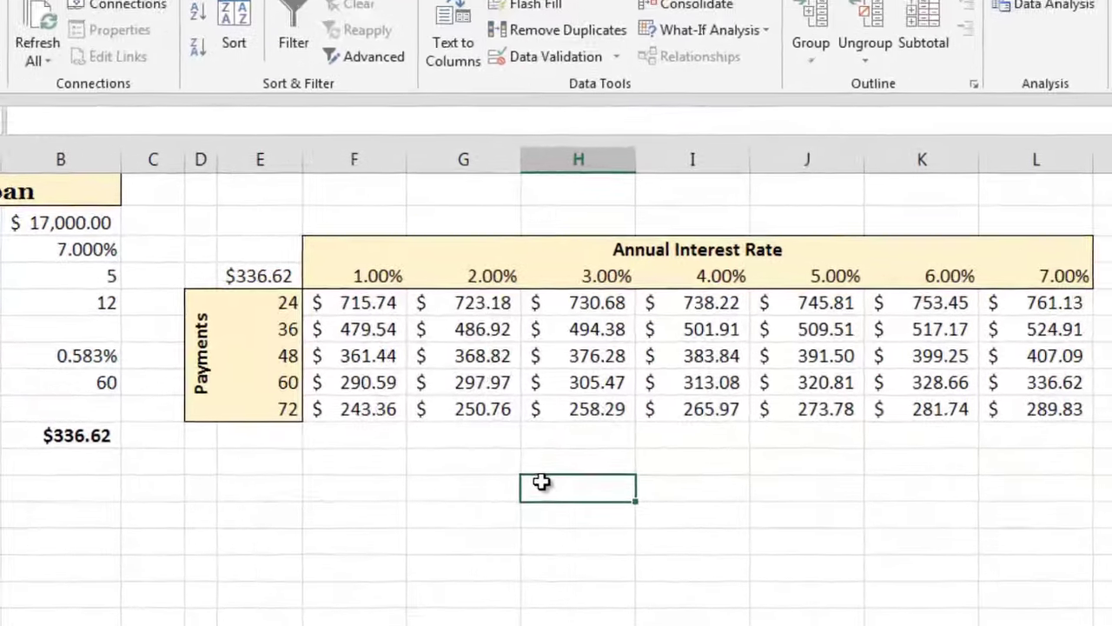